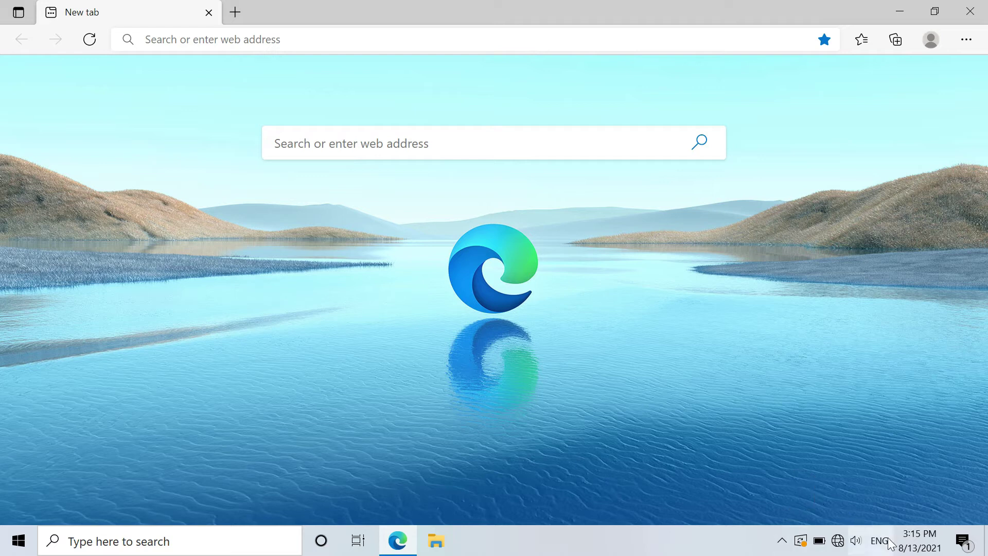
{"action": "right_click", "coordinate": [839, 541]}
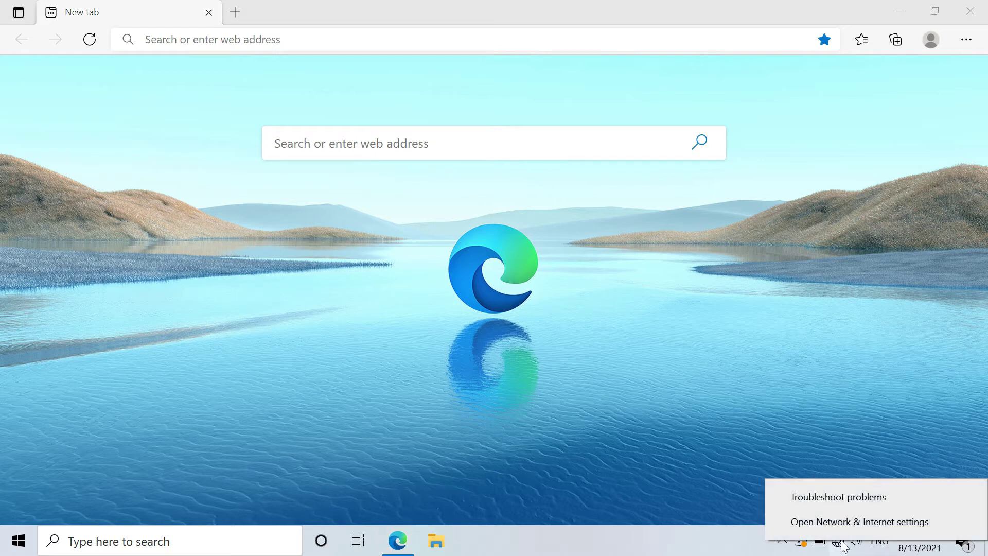
{"action": "left_click", "coordinate": [874, 523]}
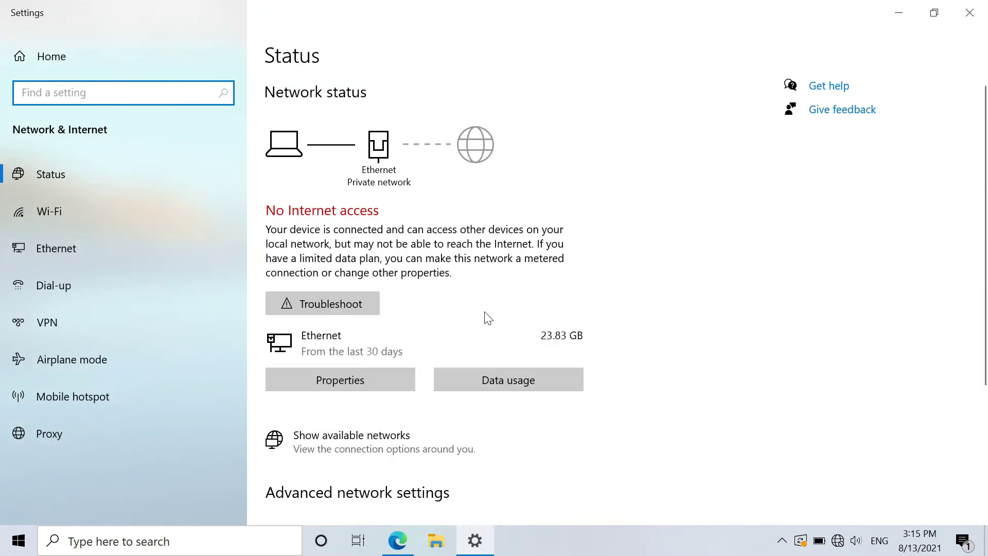
{"action": "scroll", "coordinate": [487, 318], "scroll_direction": "down", "scroll_amount": 4}
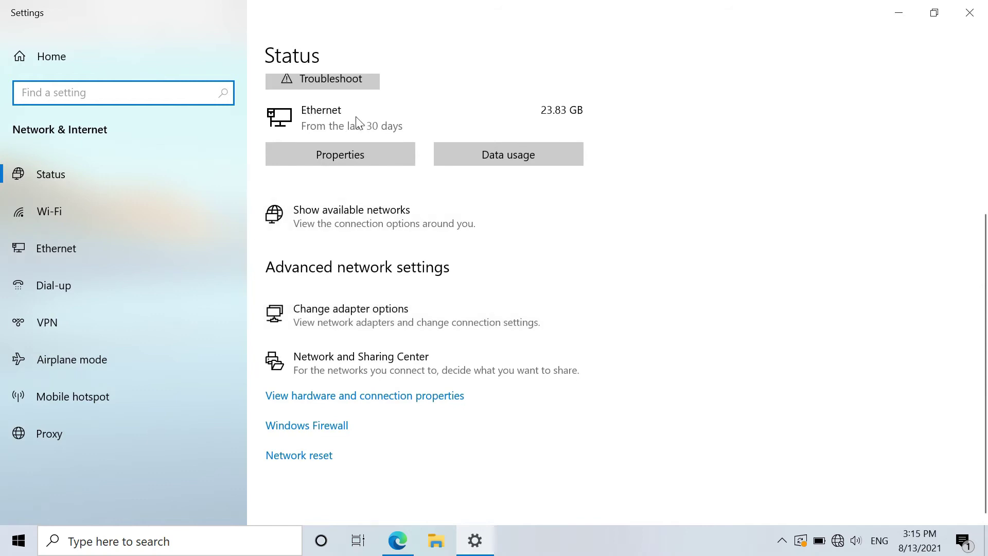
{"action": "left_click", "coordinate": [328, 155]}
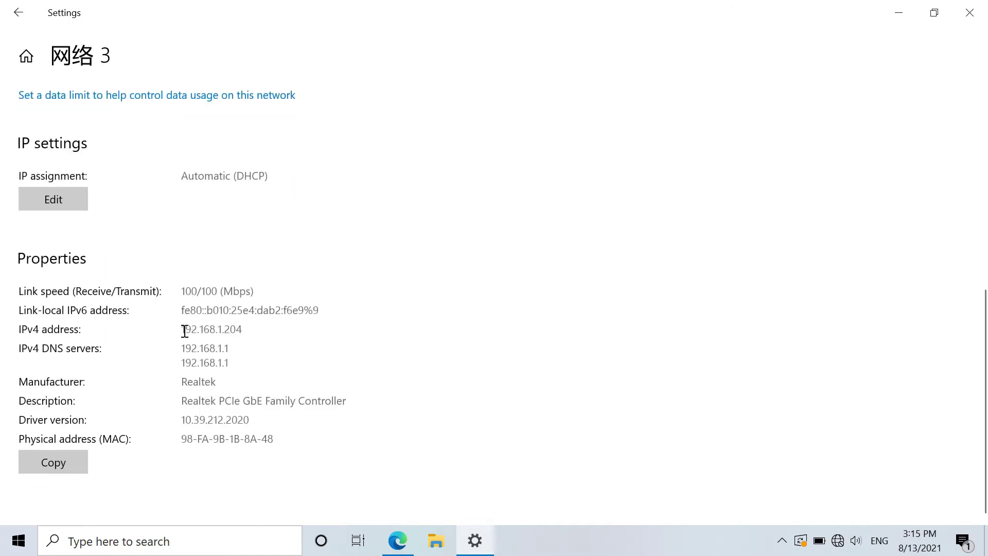
{"action": "left_click_drag", "start_coordinate": [184, 331], "coordinate": [261, 331]}
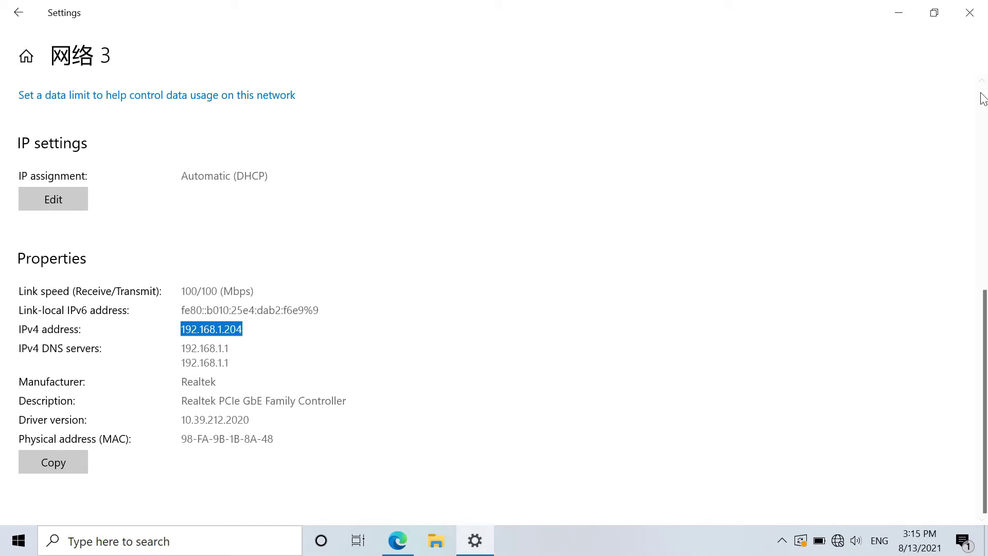
{"action": "left_click", "coordinate": [970, 13]}
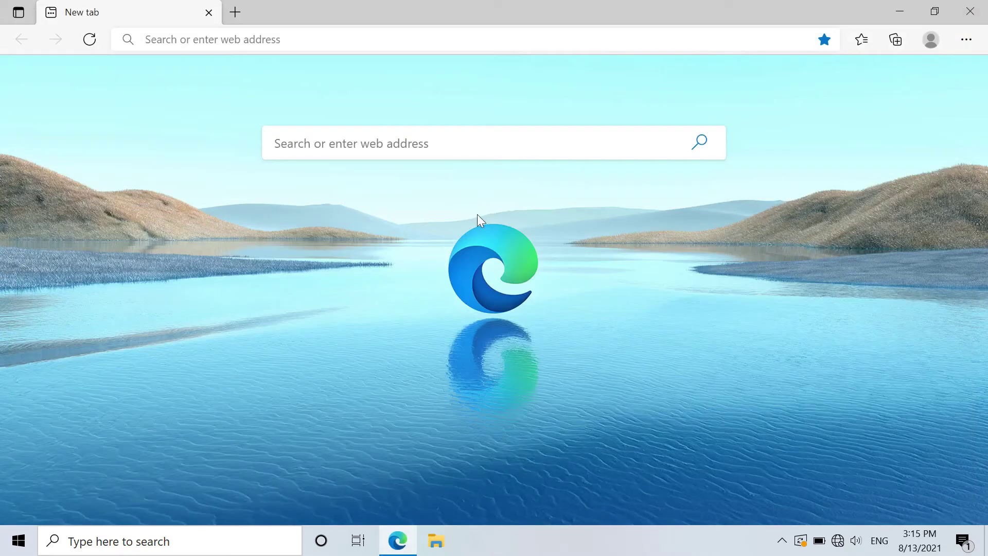
Load 192.168.1.1 in Edge and log into the FTA1101 panel with the saved credentials.
{"action": "left_click", "coordinate": [170, 41]}
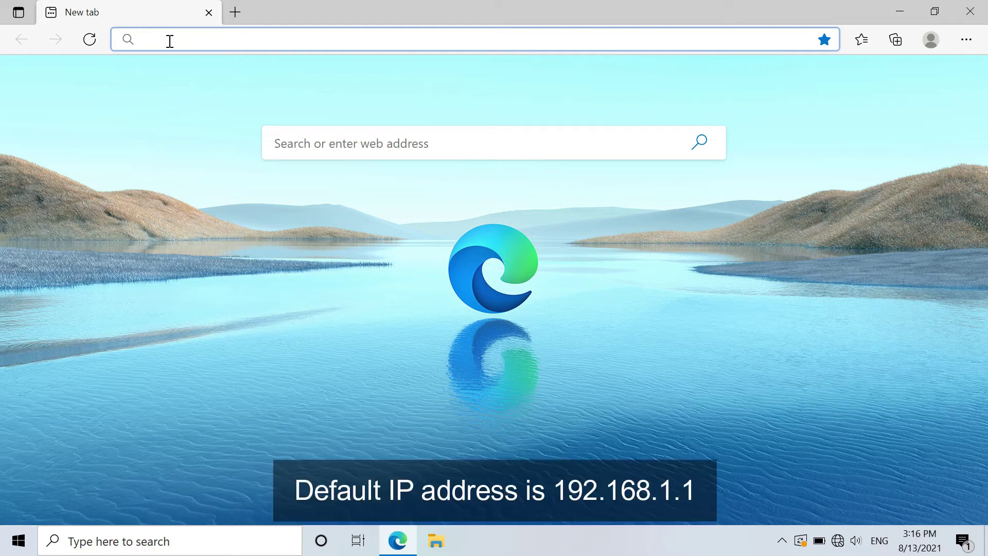
{"action": "type", "text": "192.1"}
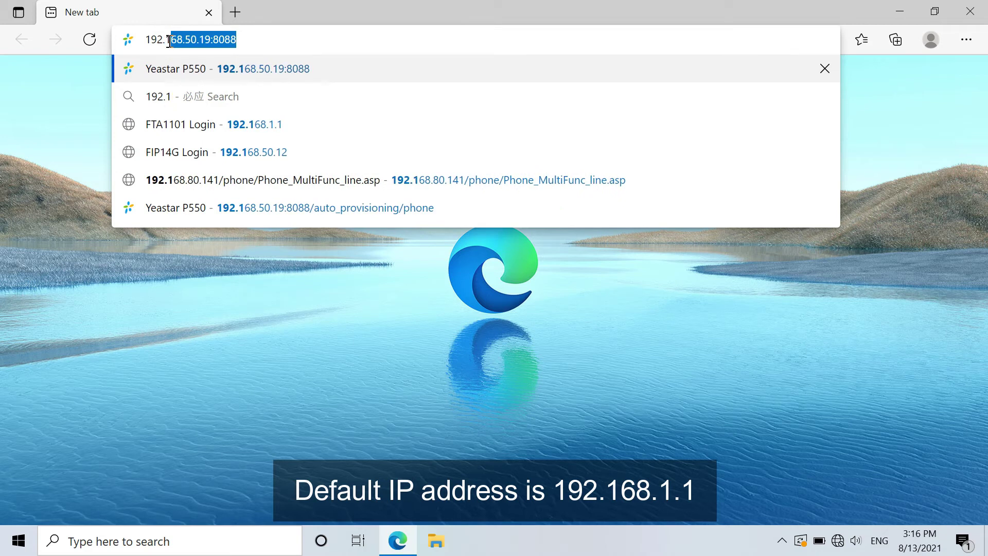
{"action": "type", "text": "68.1.1"}
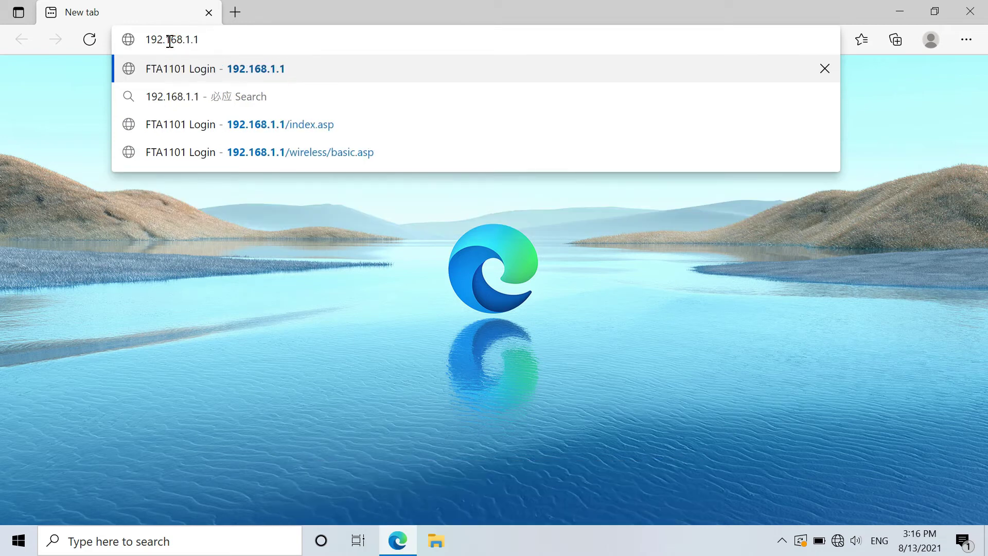
{"action": "key", "text": "Return"}
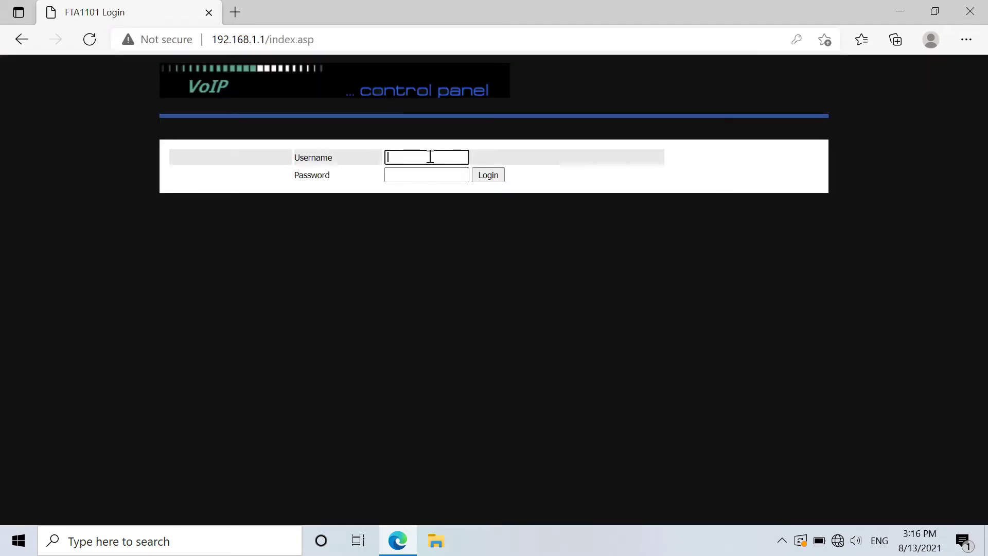
{"action": "left_click", "coordinate": [430, 157]}
{"action": "type", "text": "admin"}
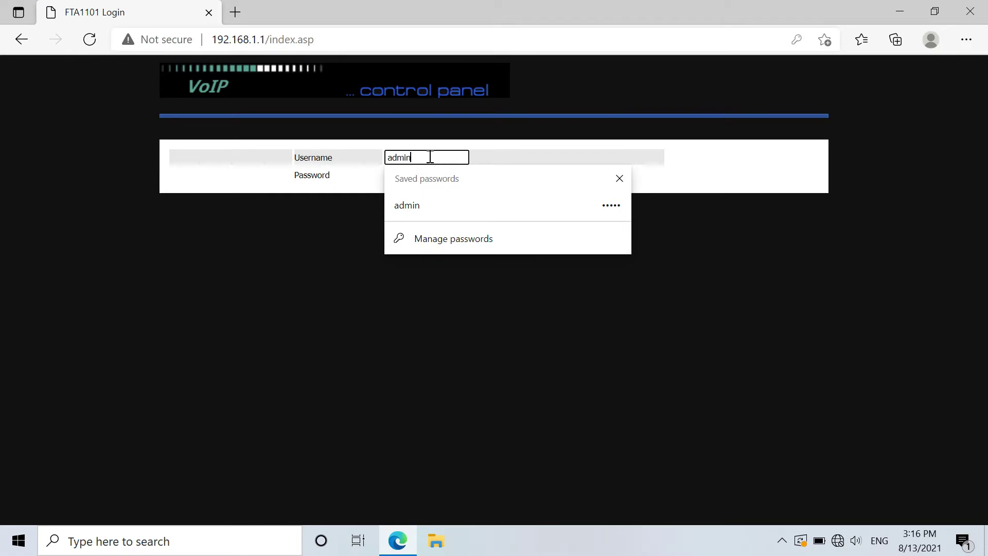
{"action": "left_click", "coordinate": [418, 205]}
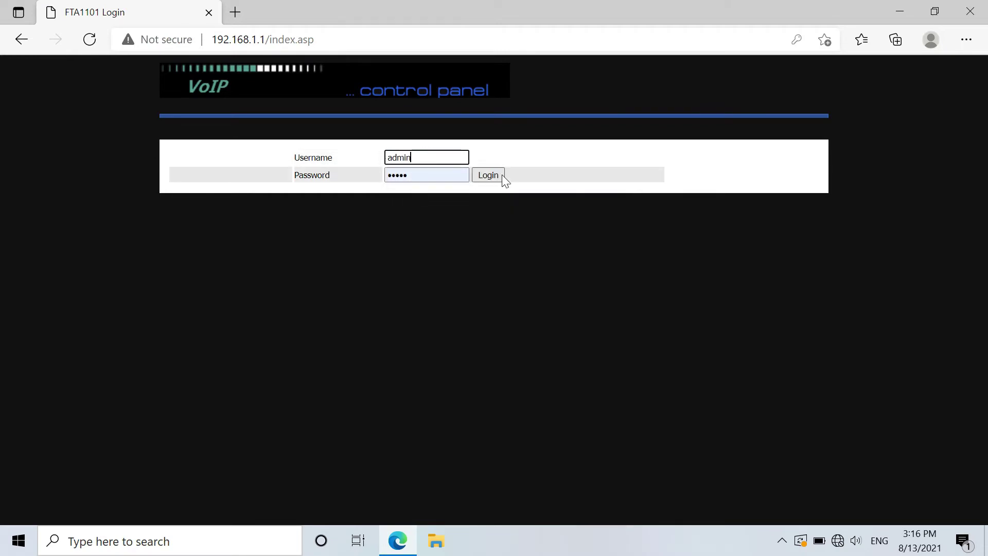
{"action": "left_click", "coordinate": [501, 174]}
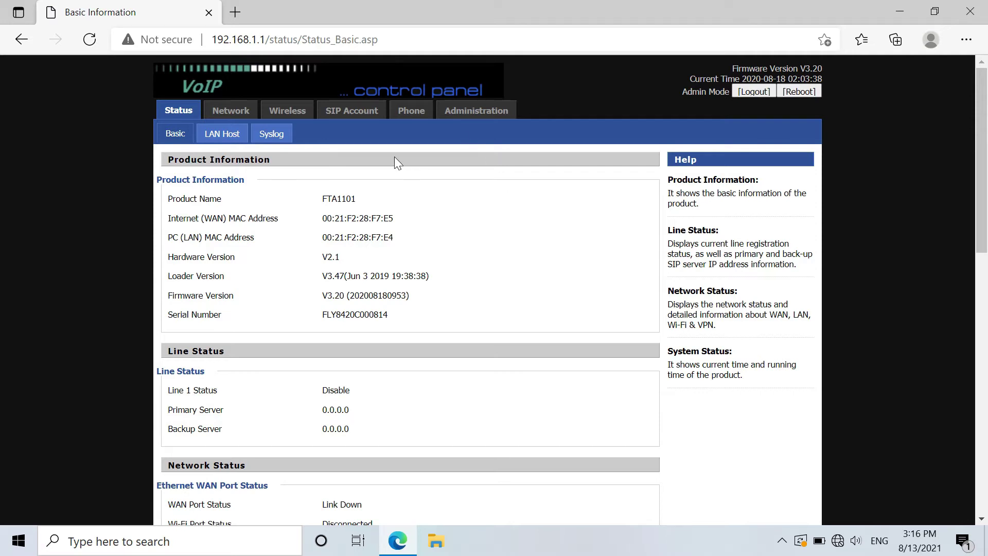
Set Wireless Connection Mode to Repeater, hide the main SSID, and save the basic wireless settings.
{"action": "left_click", "coordinate": [288, 111]}
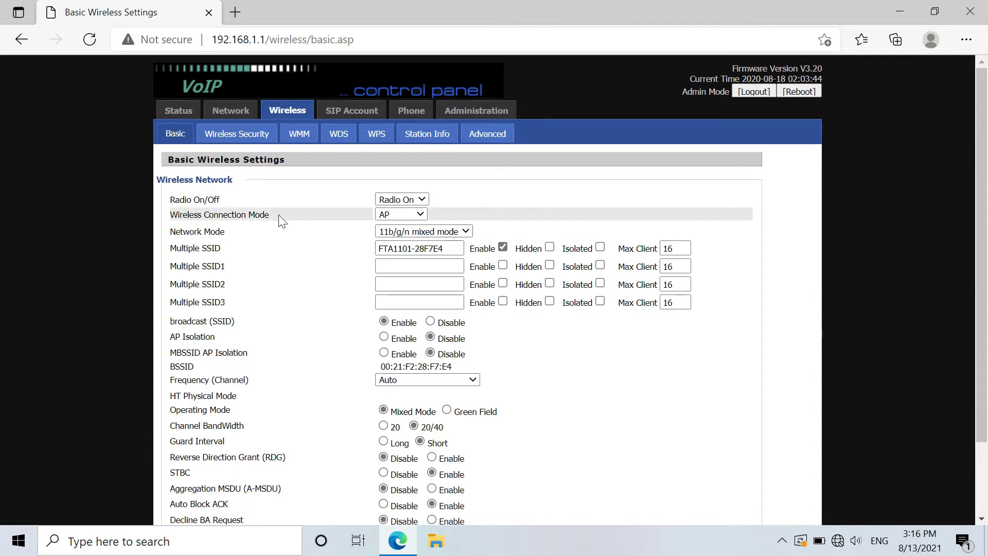
{"action": "left_click", "coordinate": [422, 214]}
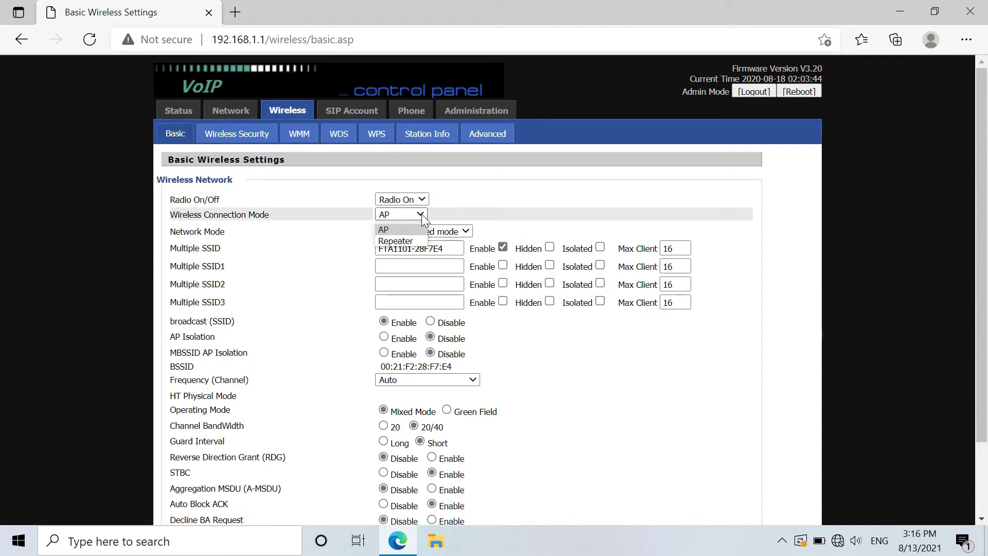
{"action": "left_click", "coordinate": [395, 241]}
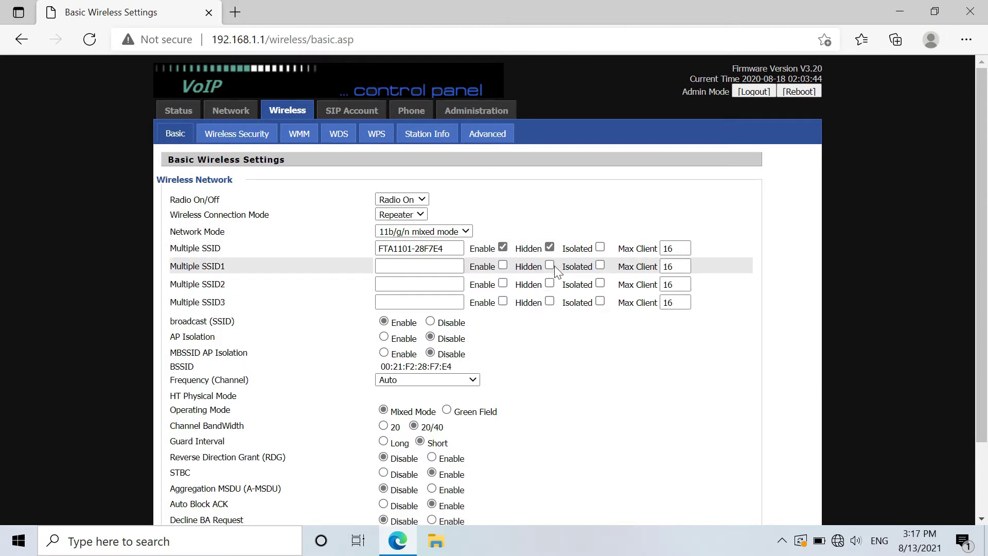
{"action": "left_click", "coordinate": [550, 248]}
{"action": "scroll", "coordinate": [556, 262], "scroll_direction": "down", "scroll_amount": 2}
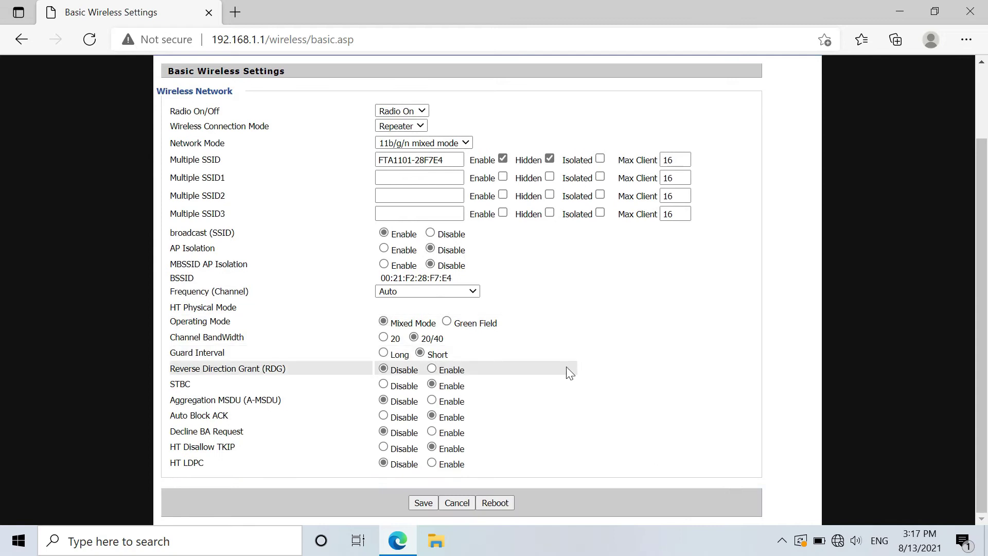
{"action": "left_click", "coordinate": [426, 501]}
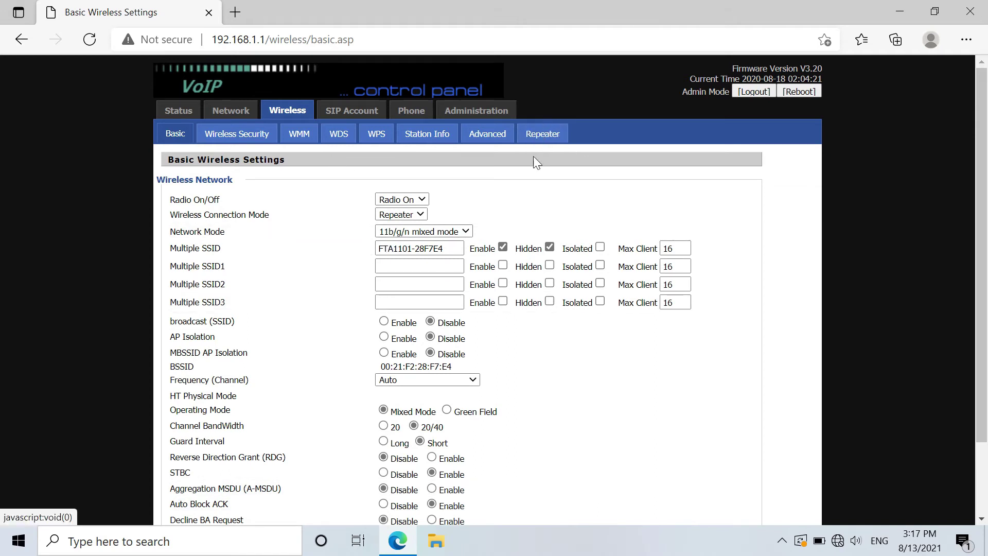
On the Repeater page, select the cisco_new network to connect to.
{"action": "left_click", "coordinate": [545, 135]}
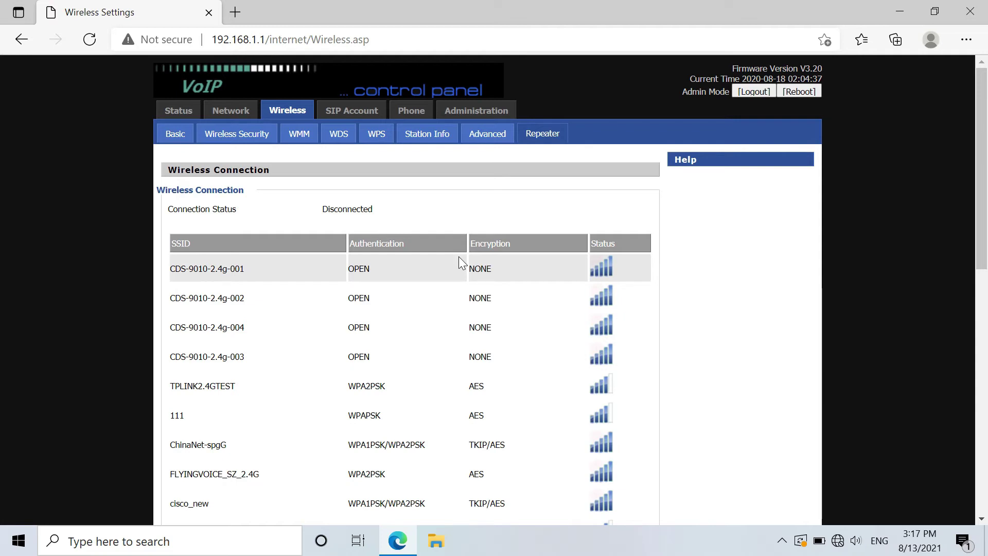
{"action": "scroll", "coordinate": [458, 256], "scroll_direction": "down", "scroll_amount": 7}
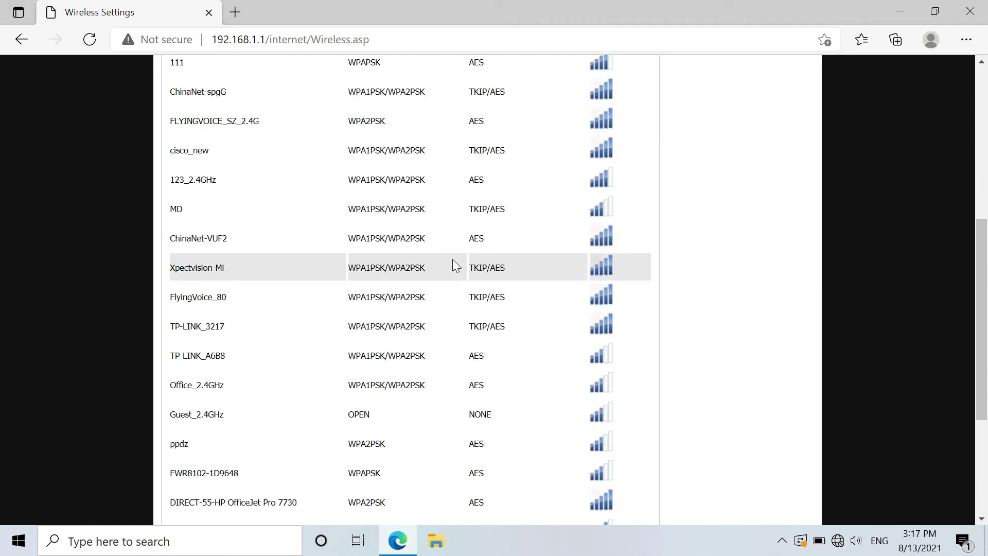
{"action": "left_click", "coordinate": [218, 150]}
{"action": "scroll", "coordinate": [246, 186], "scroll_direction": "down", "scroll_amount": 1}
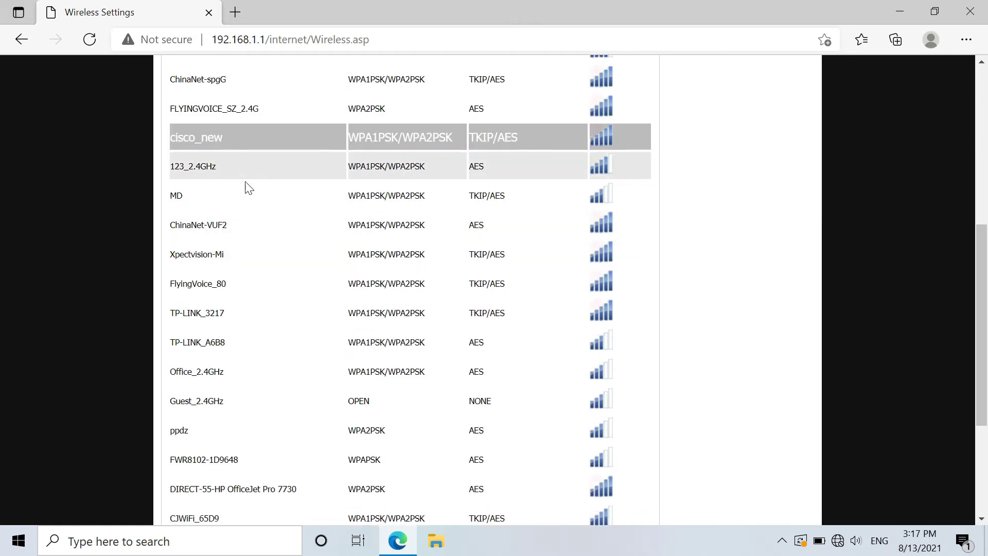
{"action": "scroll", "coordinate": [249, 188], "scroll_direction": "down", "scroll_amount": 4}
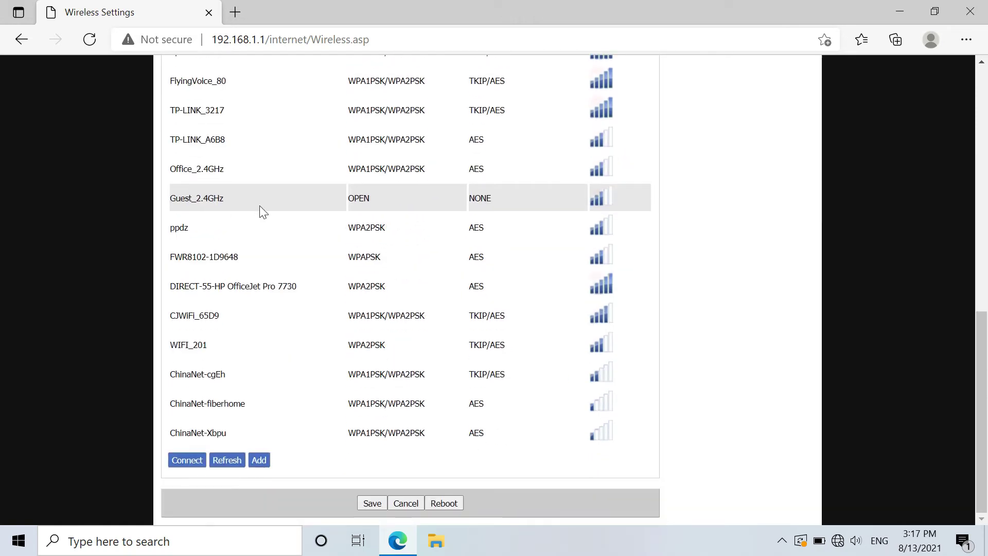
{"action": "left_click", "coordinate": [183, 465]}
Connect to cisco_new with WPA2PSK, AES encryption and the Wi-Fi password.
{"action": "scroll", "coordinate": [246, 445], "scroll_direction": "down", "scroll_amount": 1}
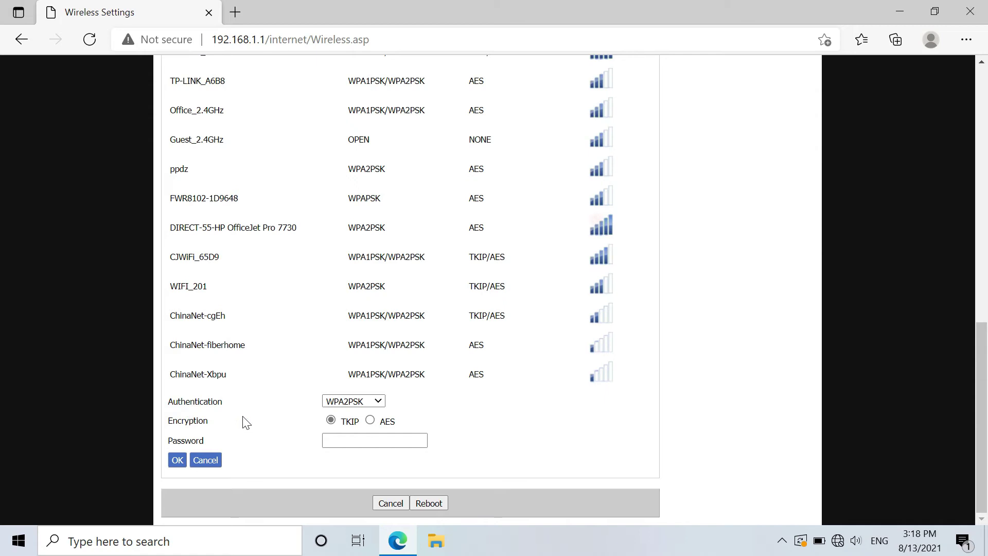
{"action": "left_click", "coordinate": [370, 421]}
{"action": "left_click", "coordinate": [343, 440]}
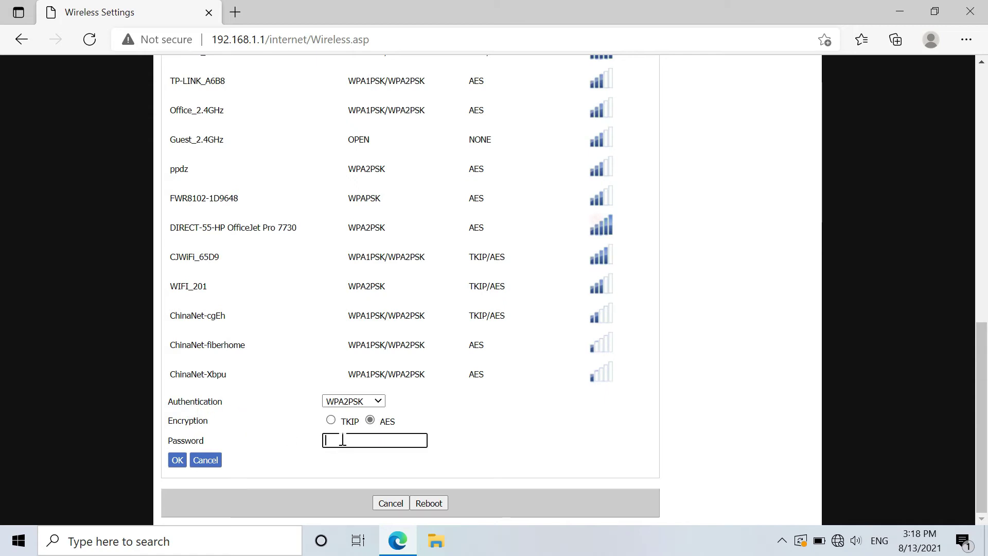
{"action": "type", "text": "12345678"}
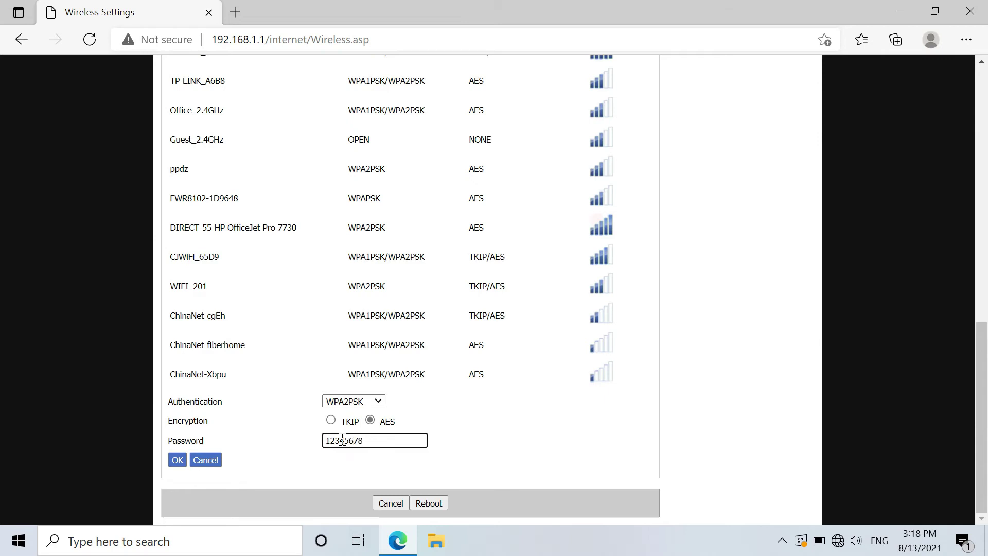
{"action": "left_click", "coordinate": [177, 460]}
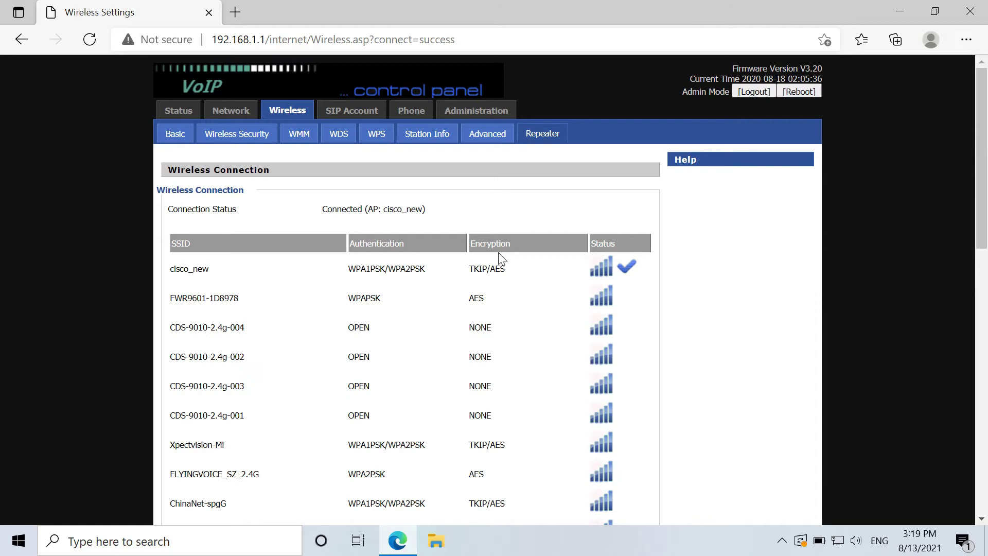
Change the Administration operating mode to Advanced Mode and save and apply it.
{"action": "left_click", "coordinate": [493, 114]}
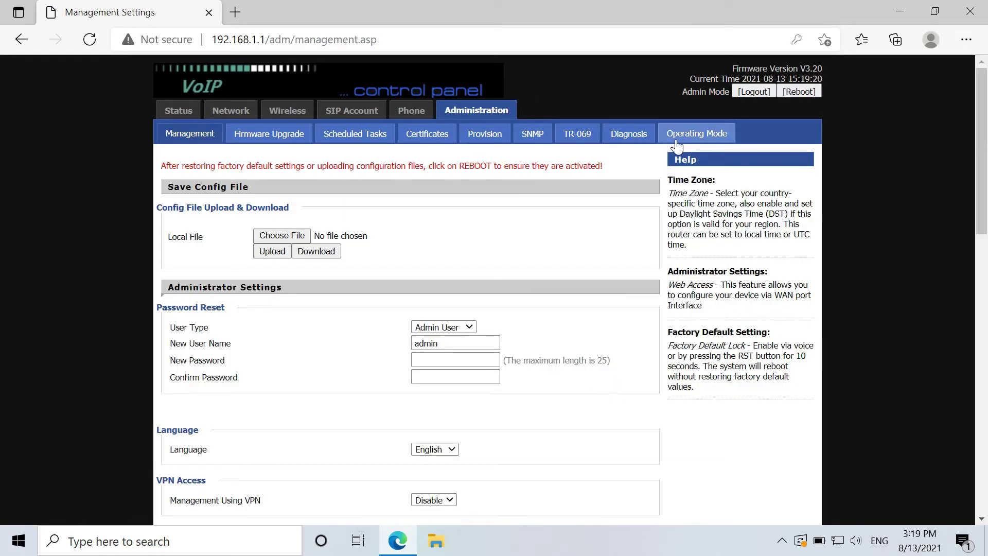
{"action": "left_click", "coordinate": [693, 137]}
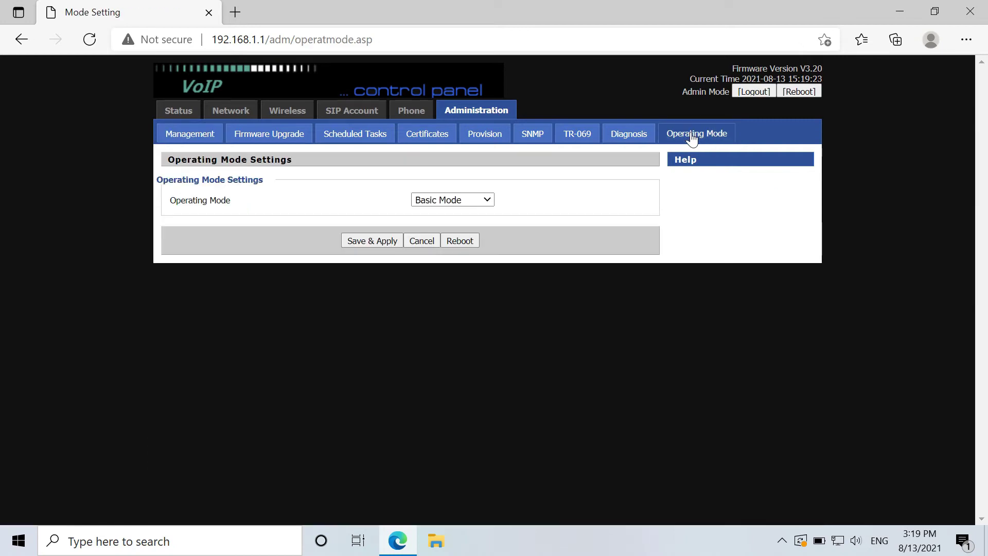
{"action": "left_click", "coordinate": [490, 200]}
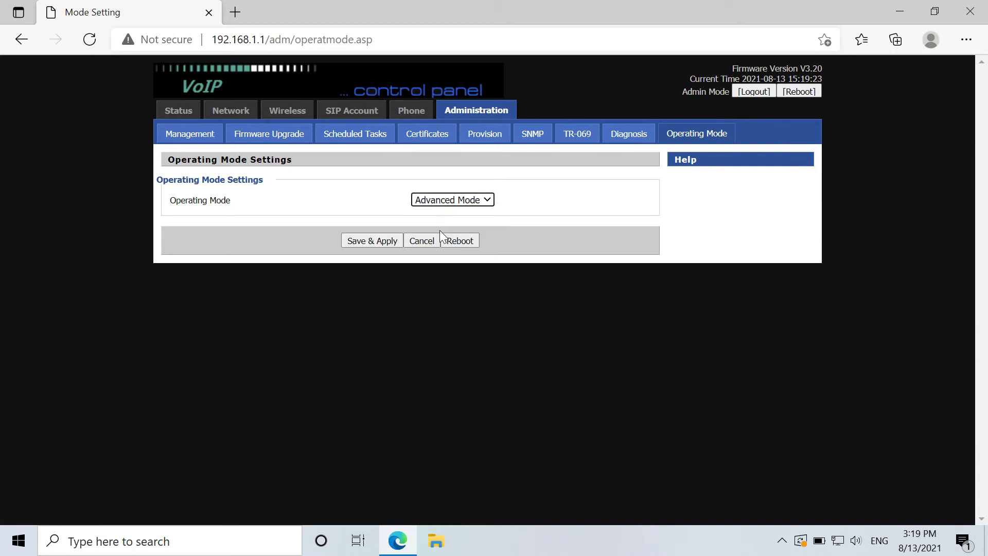
{"action": "left_click", "coordinate": [384, 243]}
Add a new WAN connection with service Other, WAN IP mode Bridge, bound to Port_1, and apply it.
{"action": "left_click", "coordinate": [226, 114]}
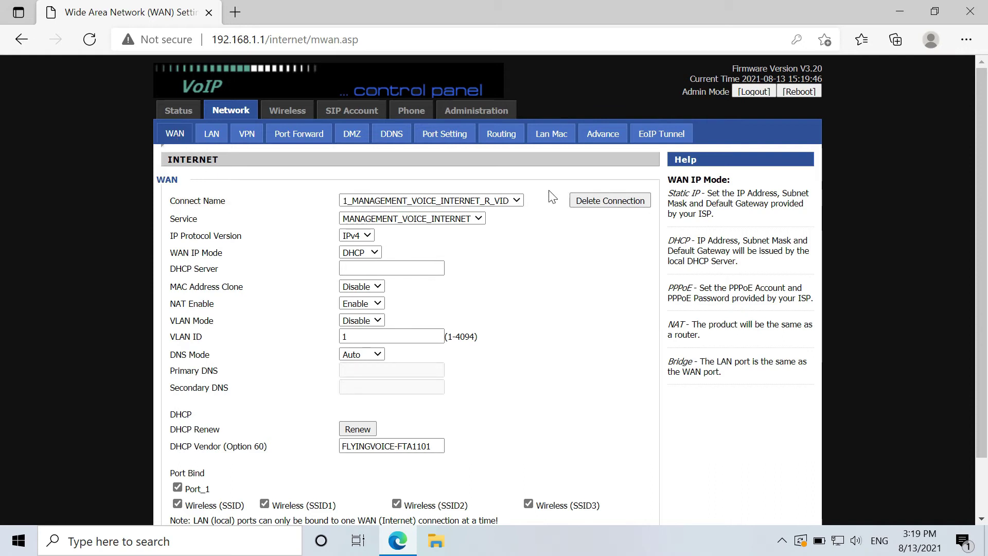
{"action": "left_click", "coordinate": [516, 200]}
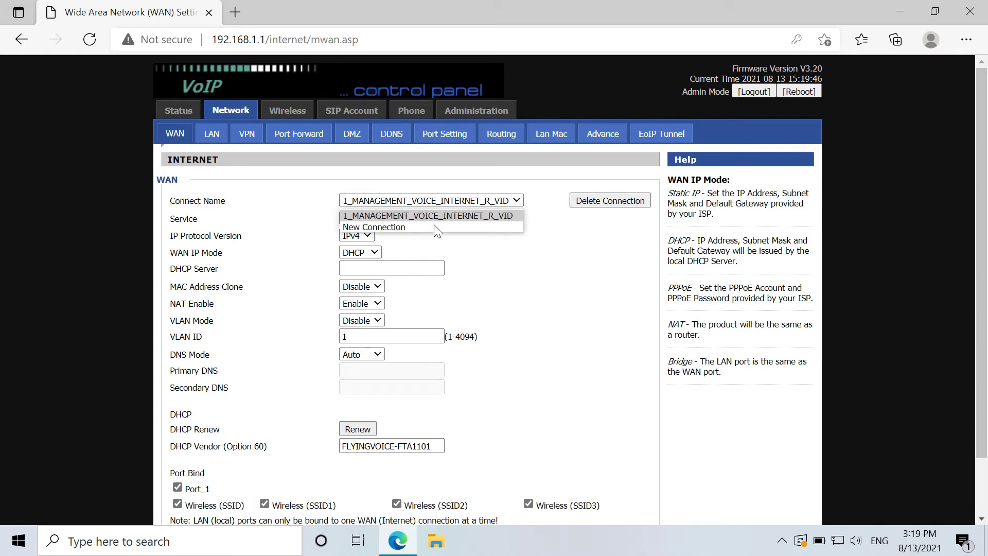
{"action": "left_click", "coordinate": [367, 228]}
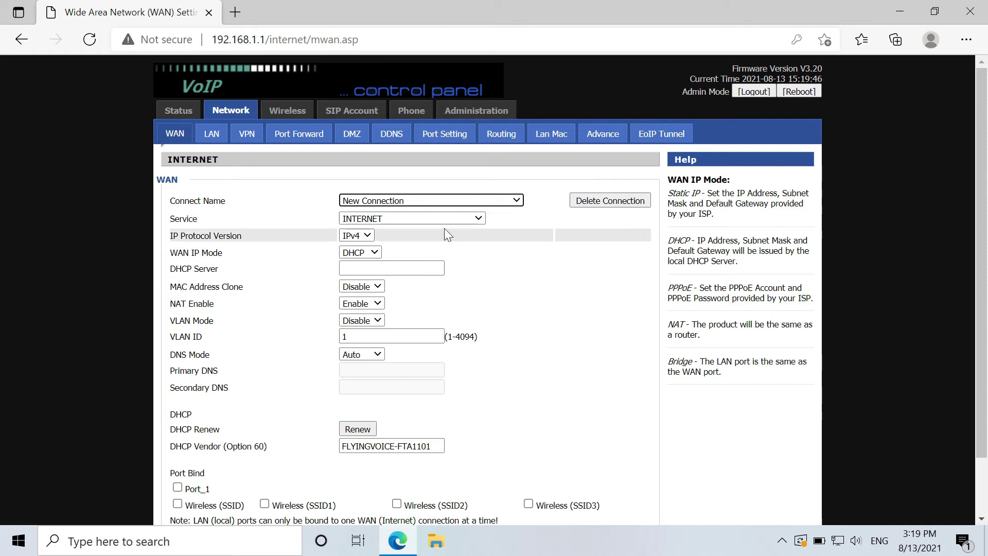
{"action": "left_click", "coordinate": [480, 219]}
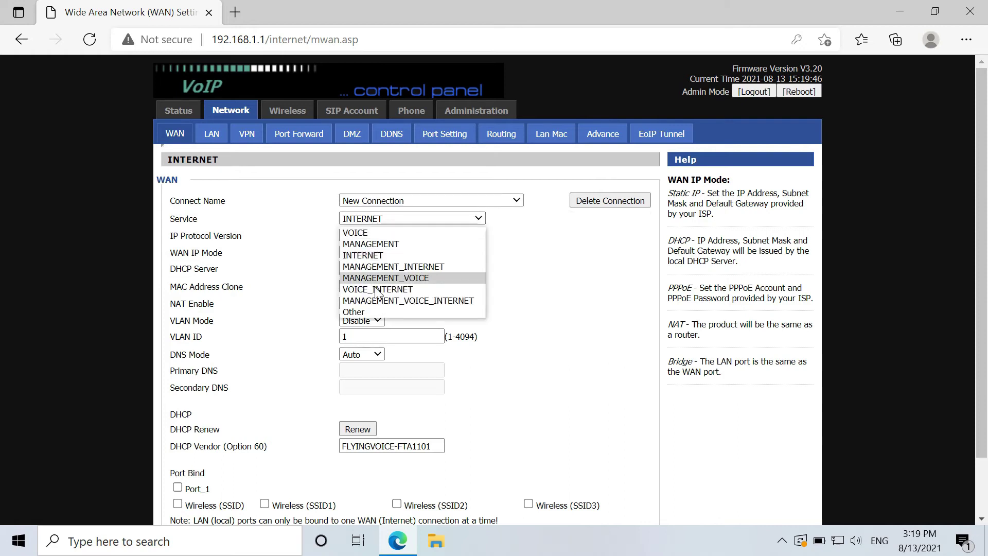
{"action": "left_click", "coordinate": [369, 312]}
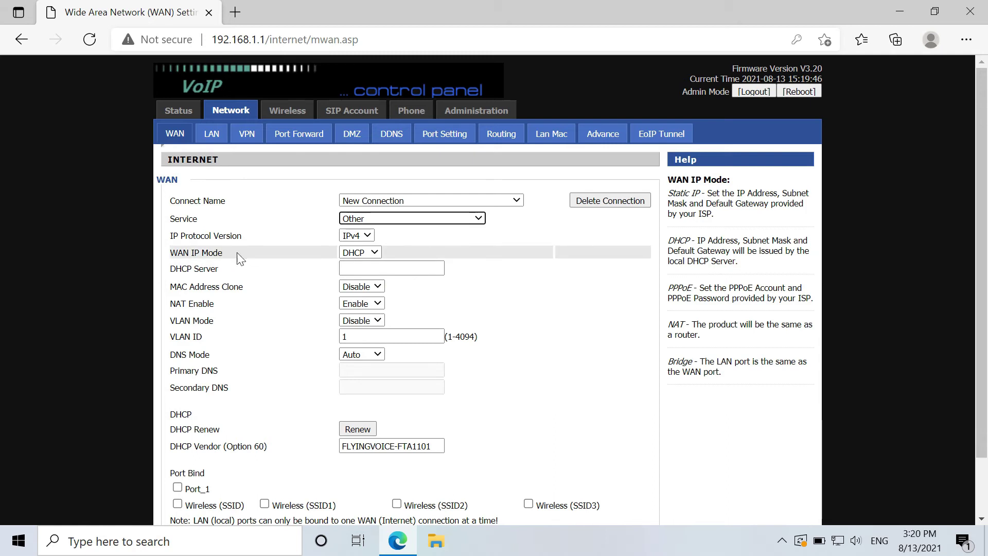
{"action": "left_click", "coordinate": [375, 252]}
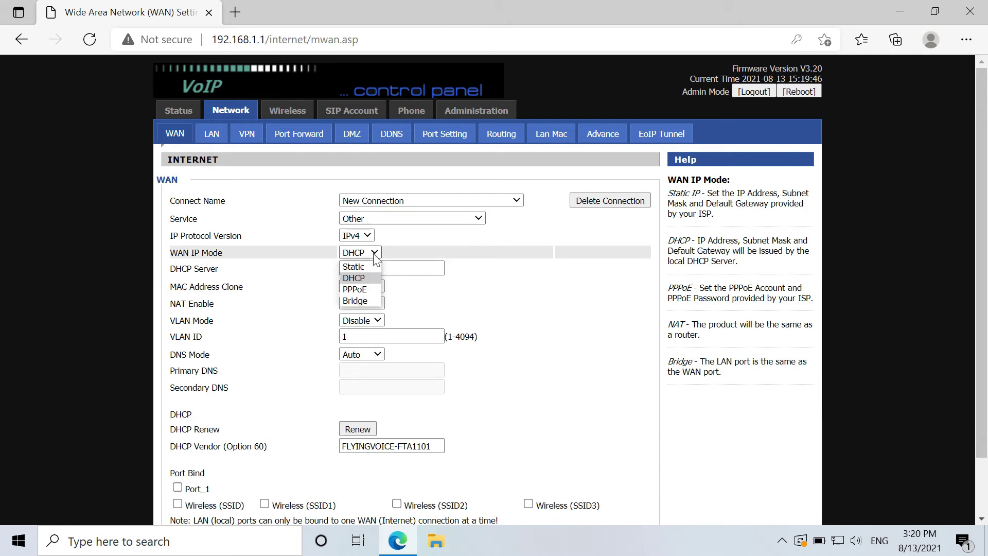
{"action": "left_click", "coordinate": [360, 301]}
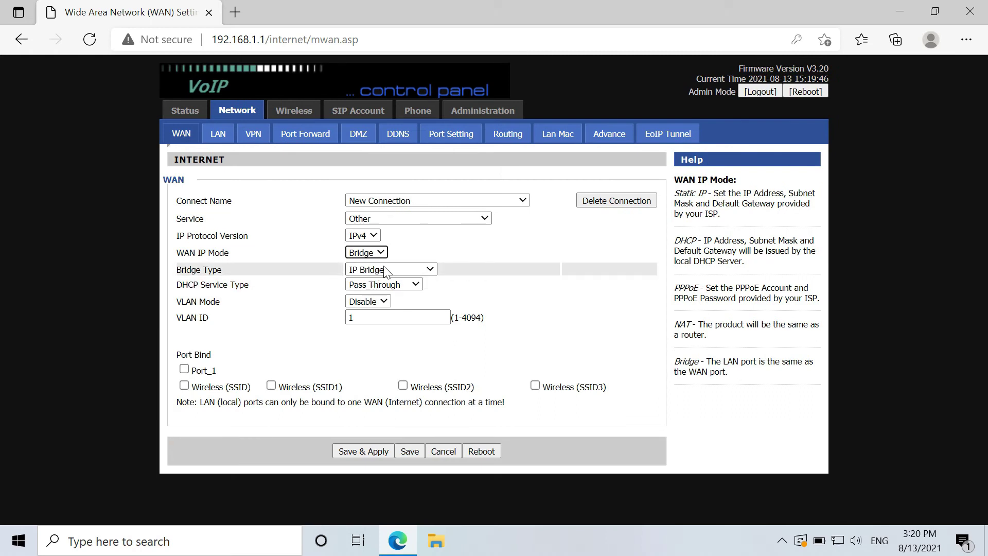
{"action": "left_click", "coordinate": [184, 370]}
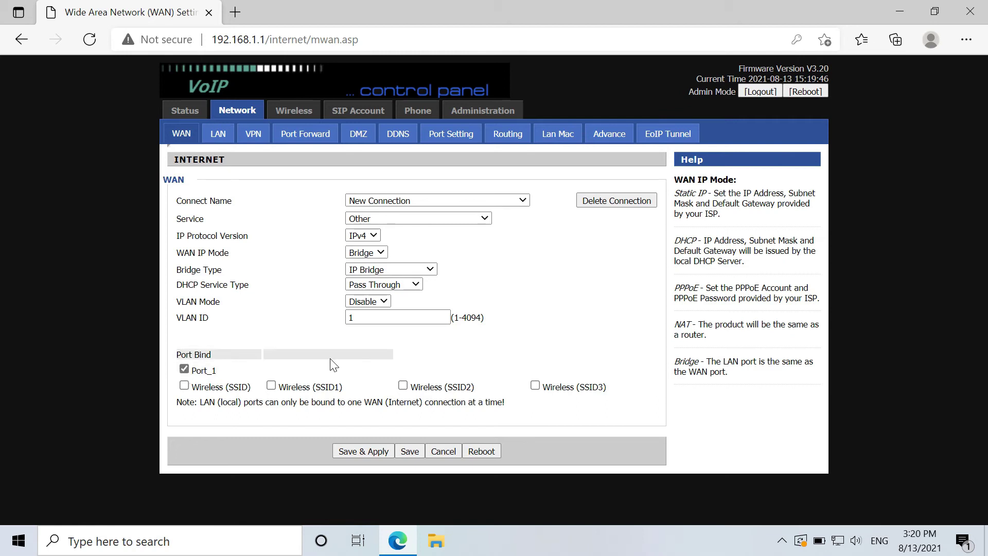
{"action": "left_click", "coordinate": [355, 452]}
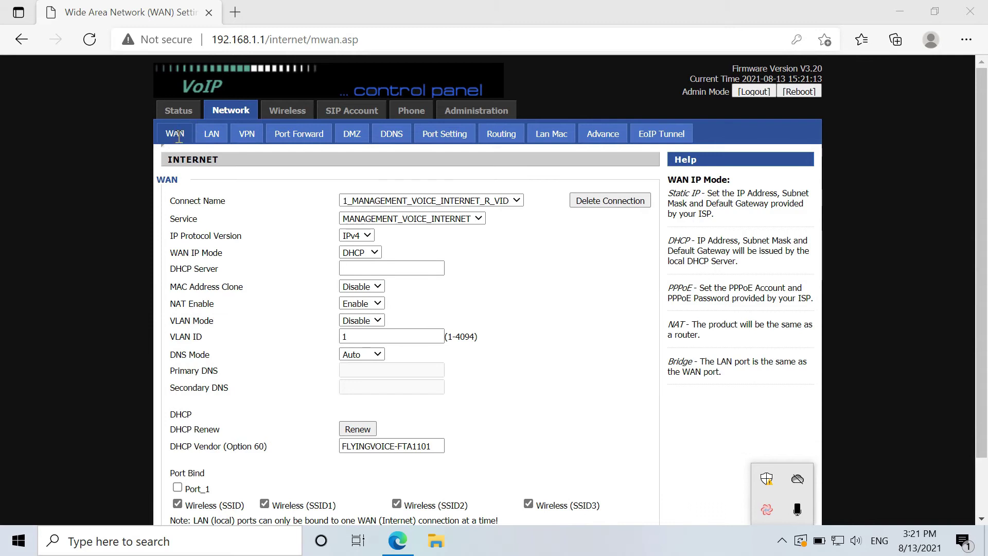
Set the LAN Local DHCP Server to Disable and apply the change.
{"action": "left_click", "coordinate": [208, 138]}
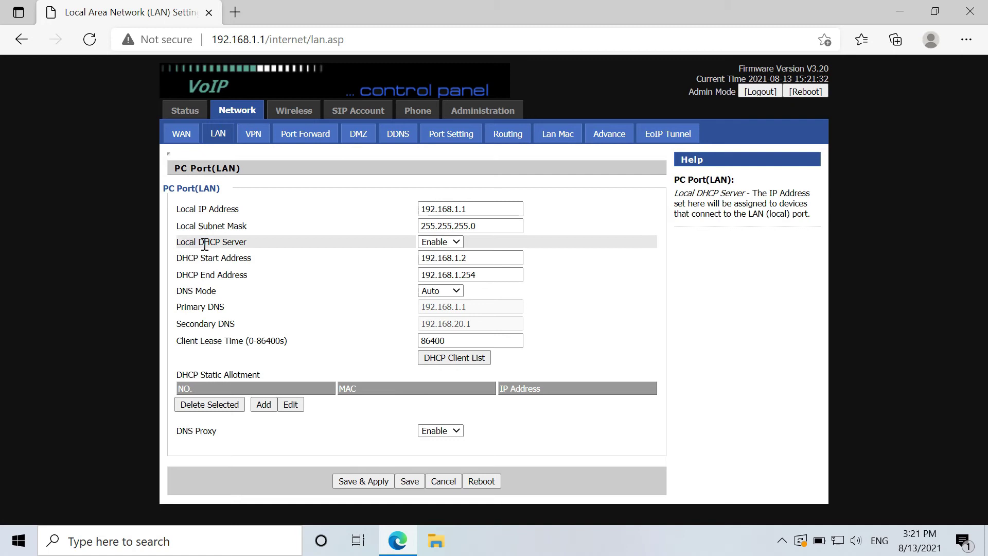
{"action": "left_click", "coordinate": [456, 243]}
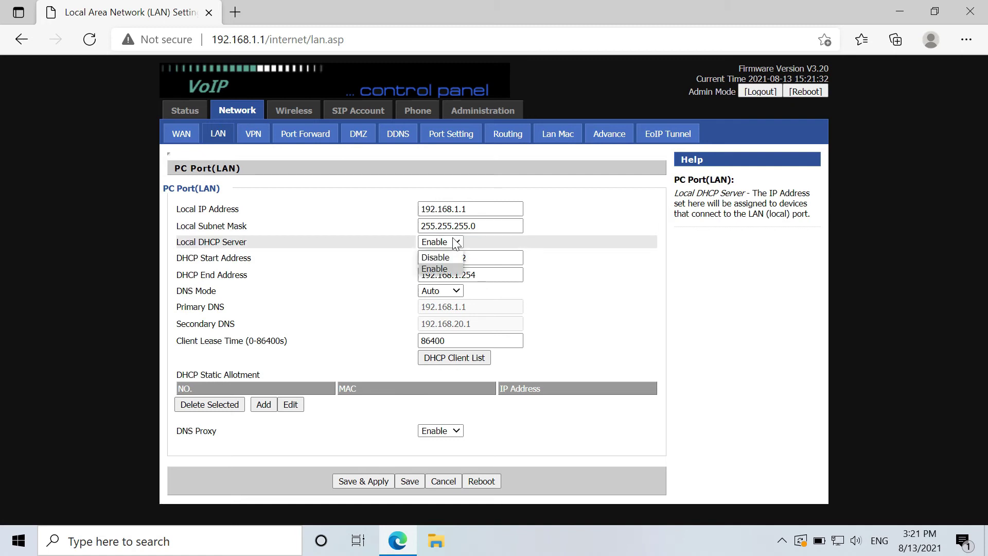
{"action": "left_click", "coordinate": [438, 259]}
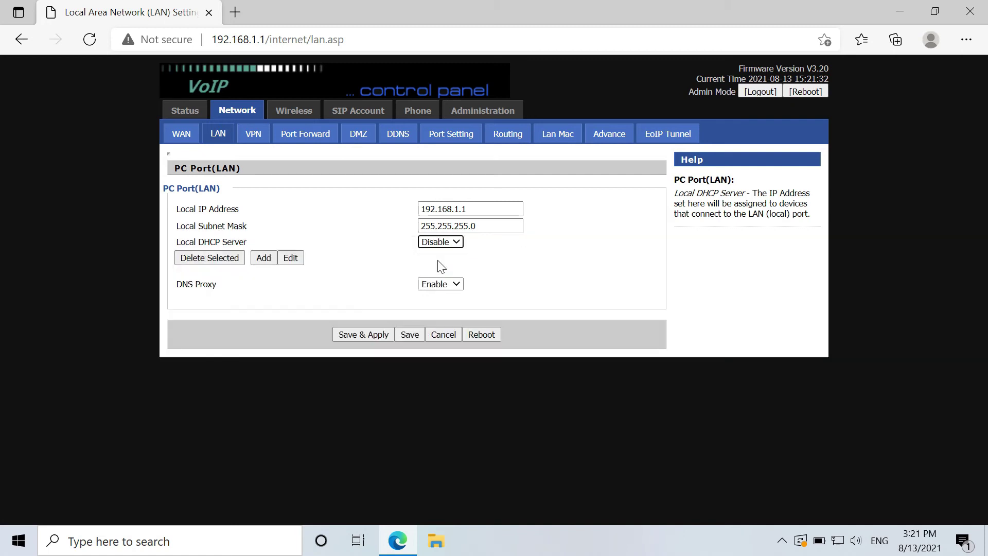
{"action": "left_click", "coordinate": [373, 335]}
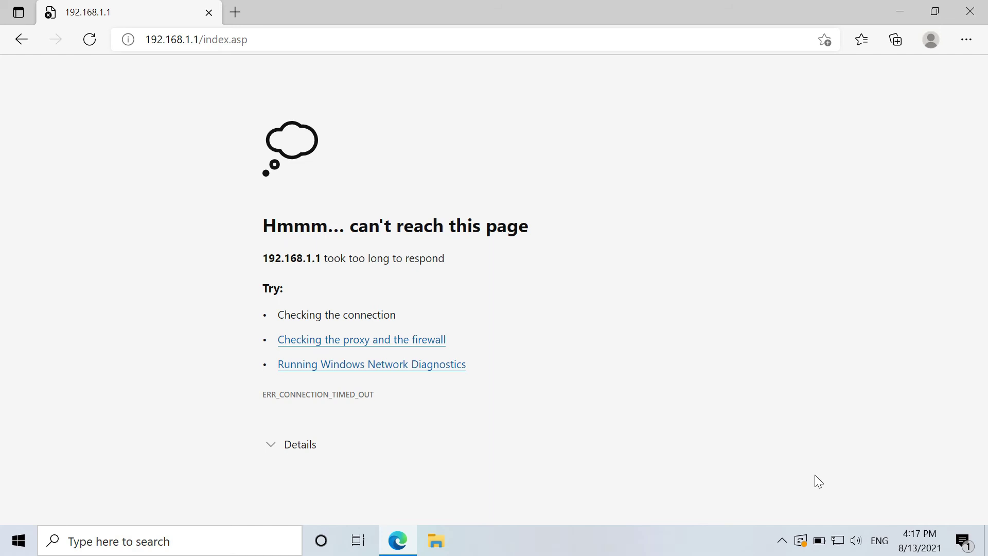
Open the Ethernet connection's properties in Windows Settings and highlight IPv4 address 192.168.20.183.
{"action": "right_click", "coordinate": [838, 541]}
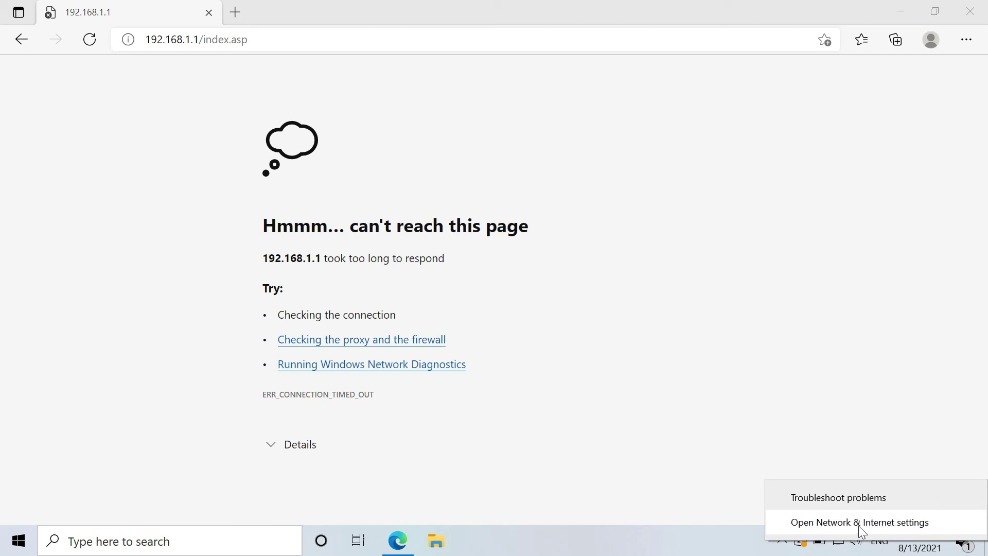
{"action": "left_click", "coordinate": [859, 523]}
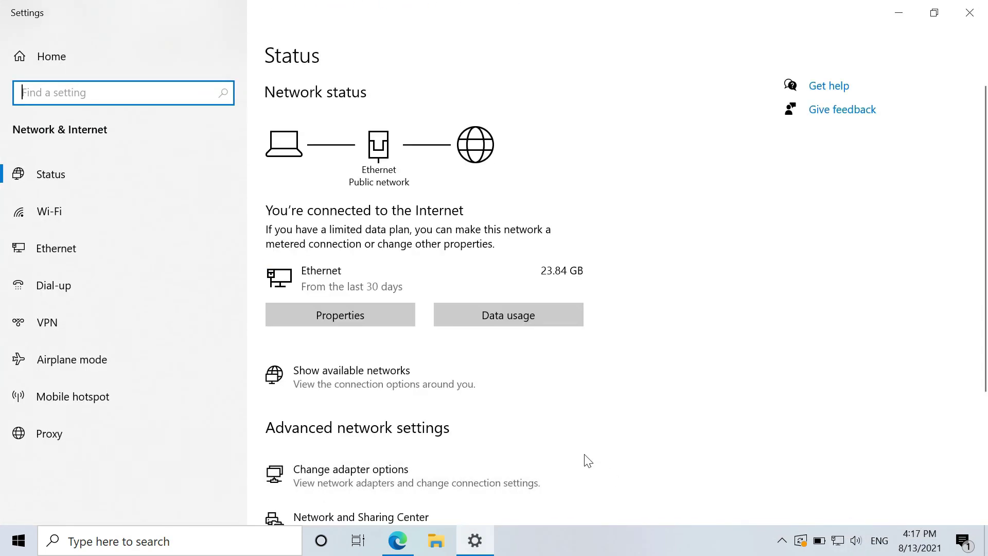
{"action": "left_click", "coordinate": [336, 319]}
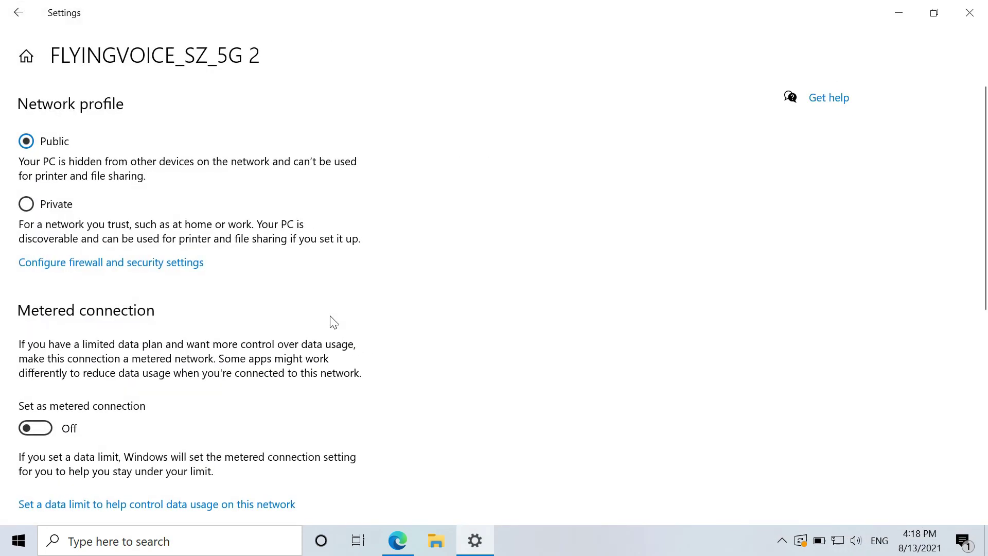
{"action": "scroll", "coordinate": [331, 321], "scroll_direction": "down", "scroll_amount": 8}
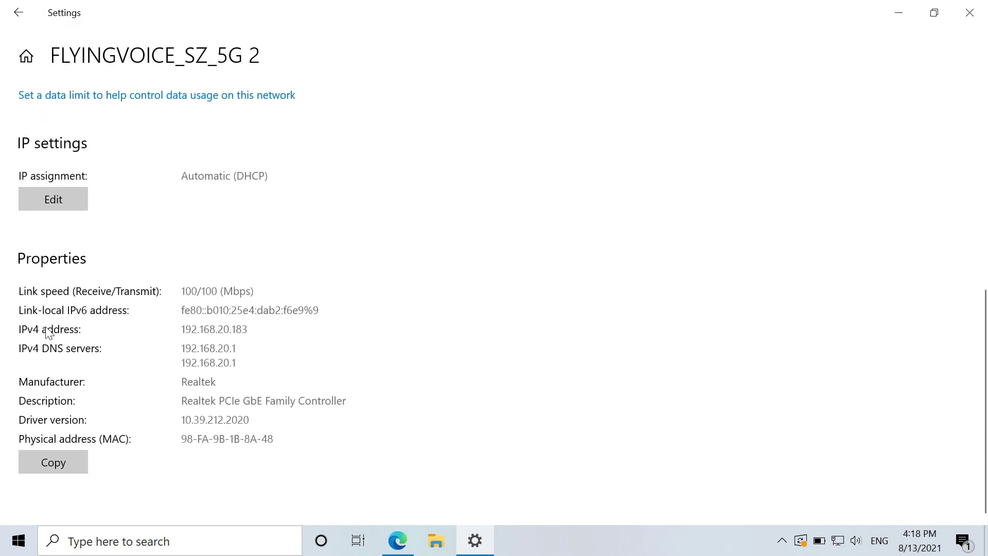
{"action": "left_click_drag", "start_coordinate": [183, 332], "coordinate": [287, 332]}
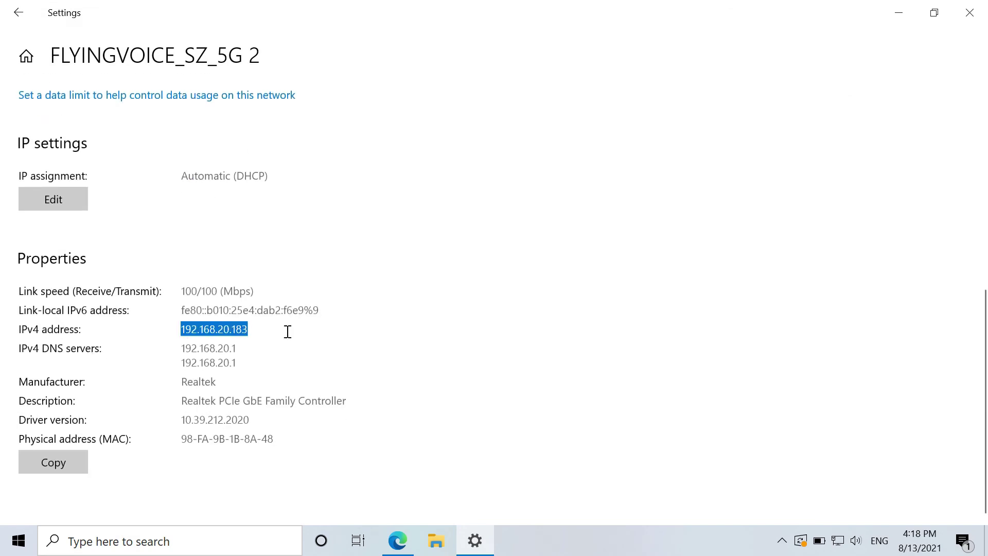